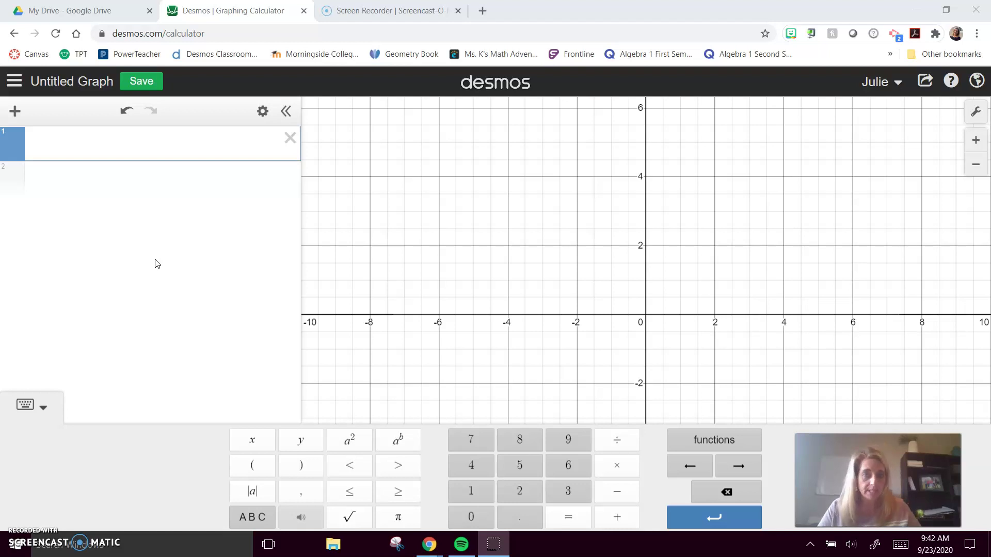
Step: Place the cursor in the first expression line to begin defining list L
left_click(175, 150)
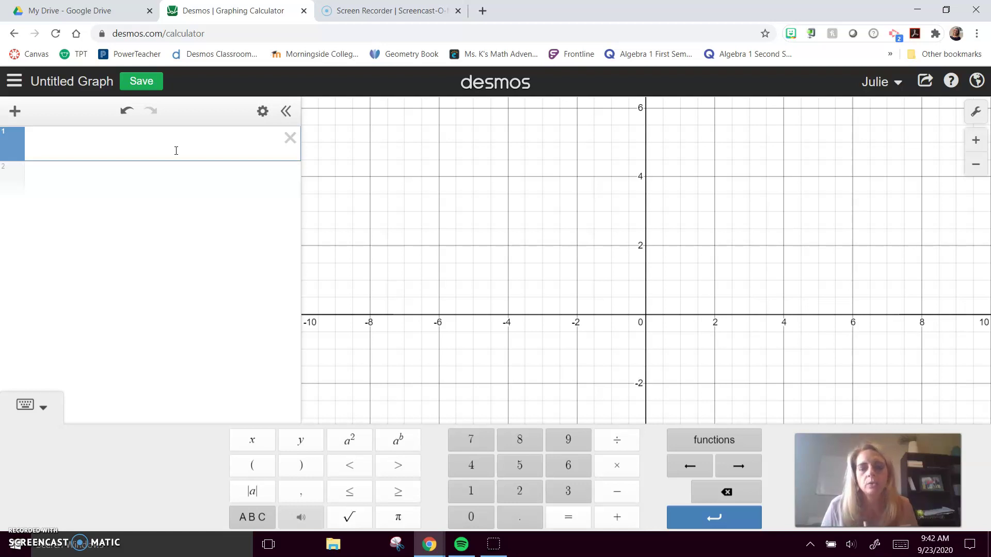
Step: Enter L = [2, 4, 6, 8, 10] and start an empty second line
type("L ")
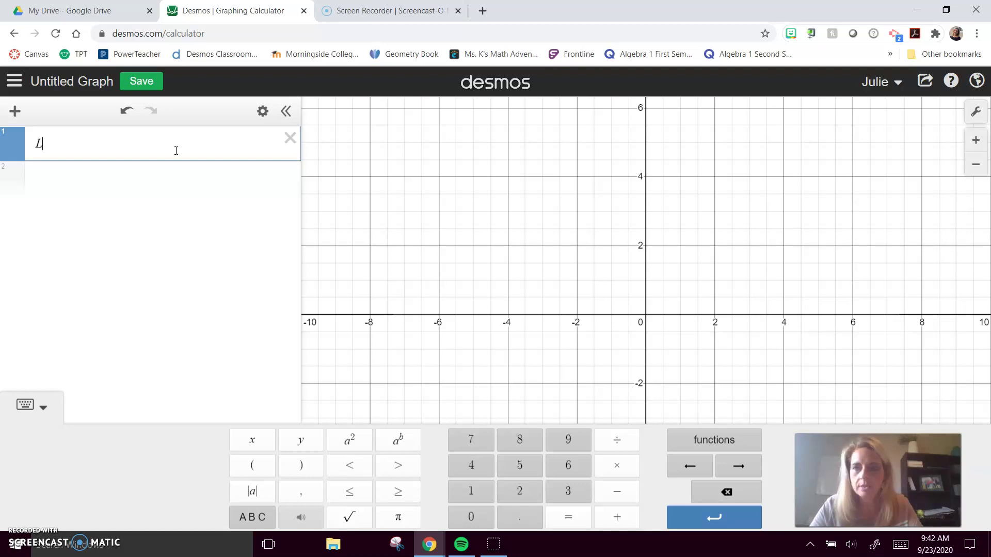
type("= [")
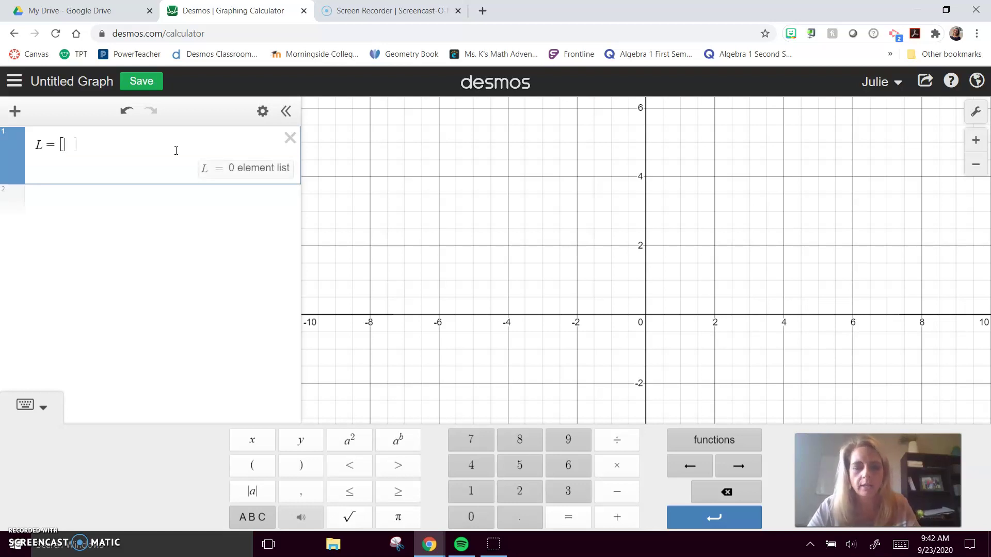
type("2, ")
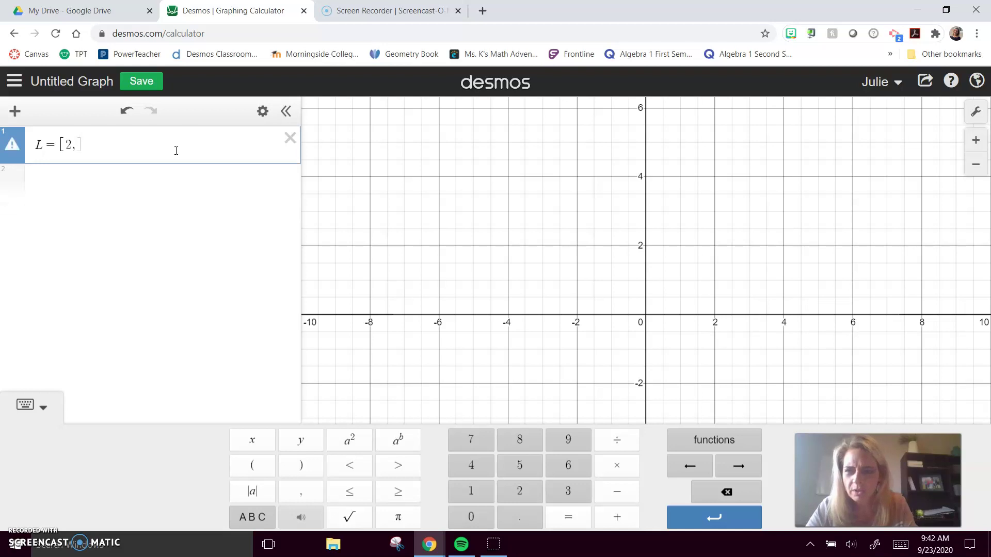
type("4, 6, ")
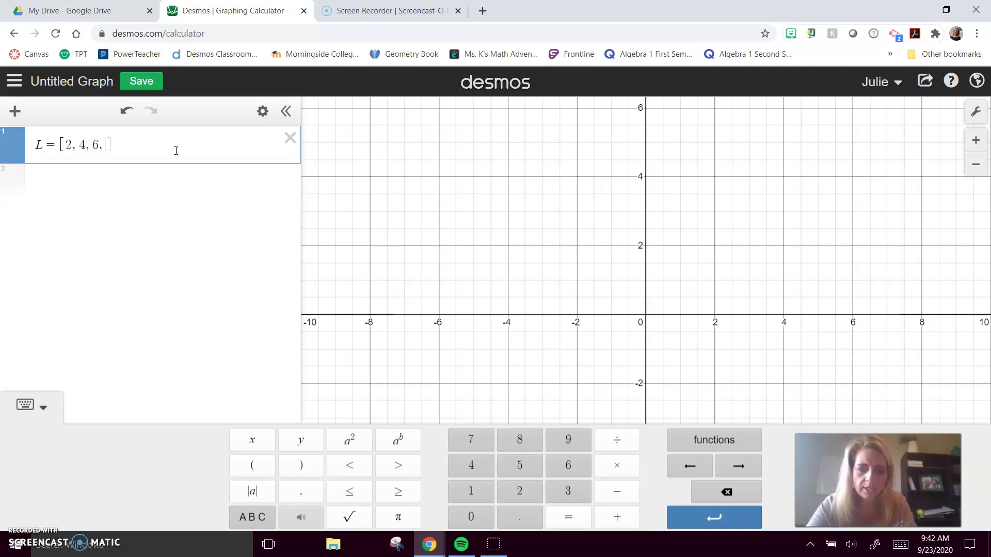
type("8, 10")
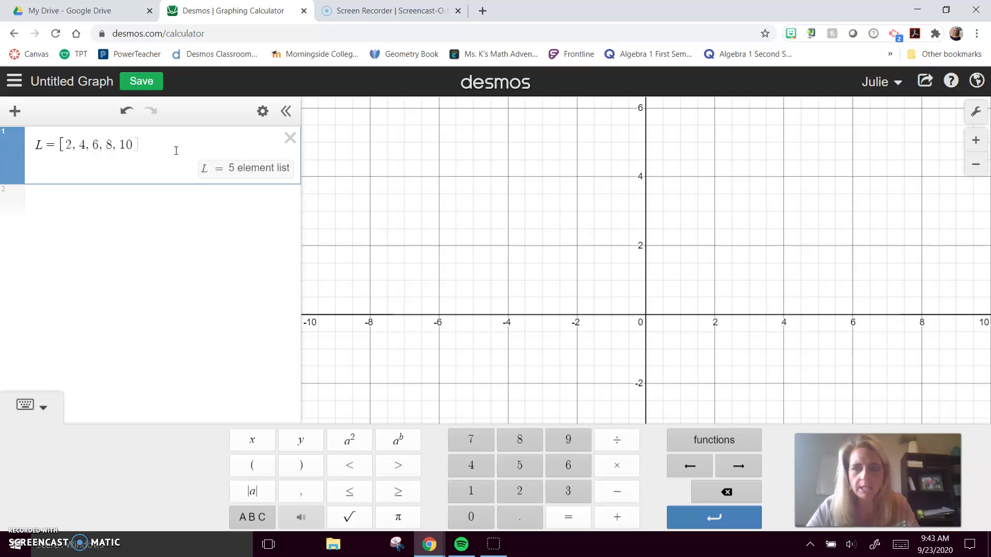
key("Right")
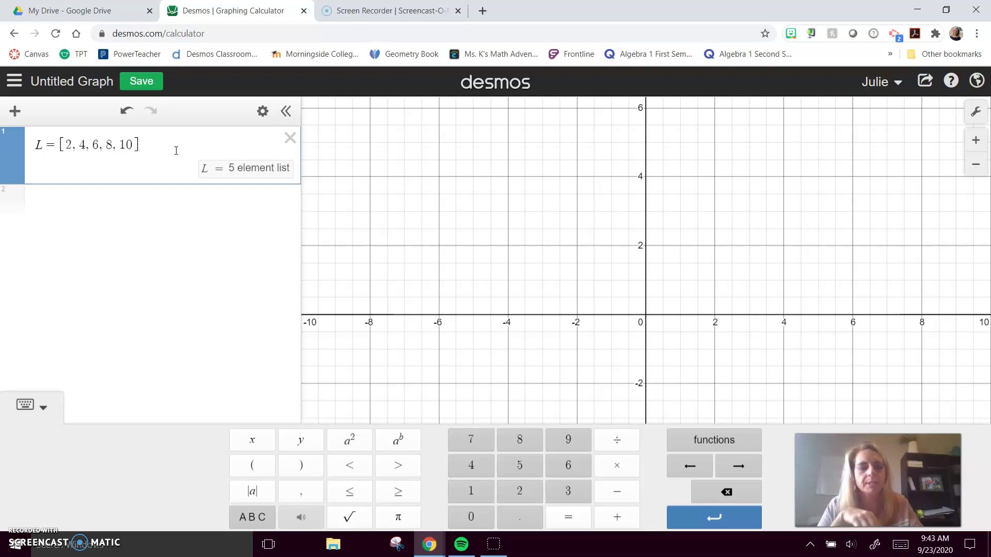
key("Return")
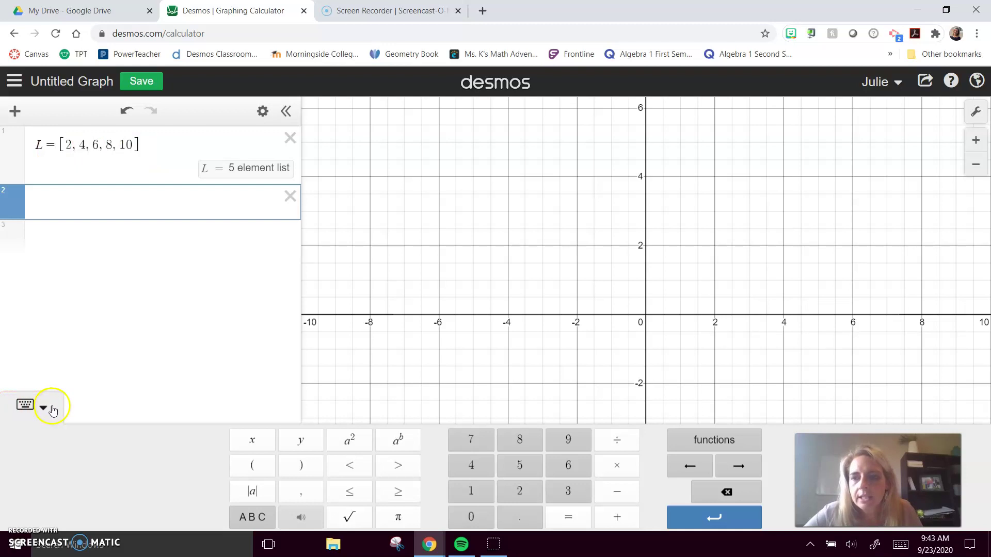
Step: Toggle the math keypad and browse the Trig, Dist and Misc function categories, ending on Stats
left_click(19, 407)
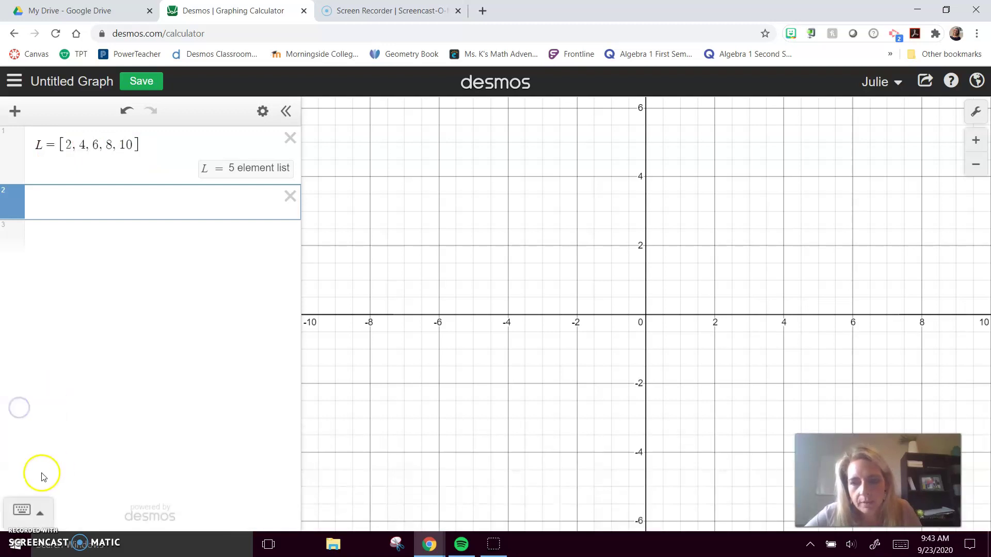
left_click(25, 511)
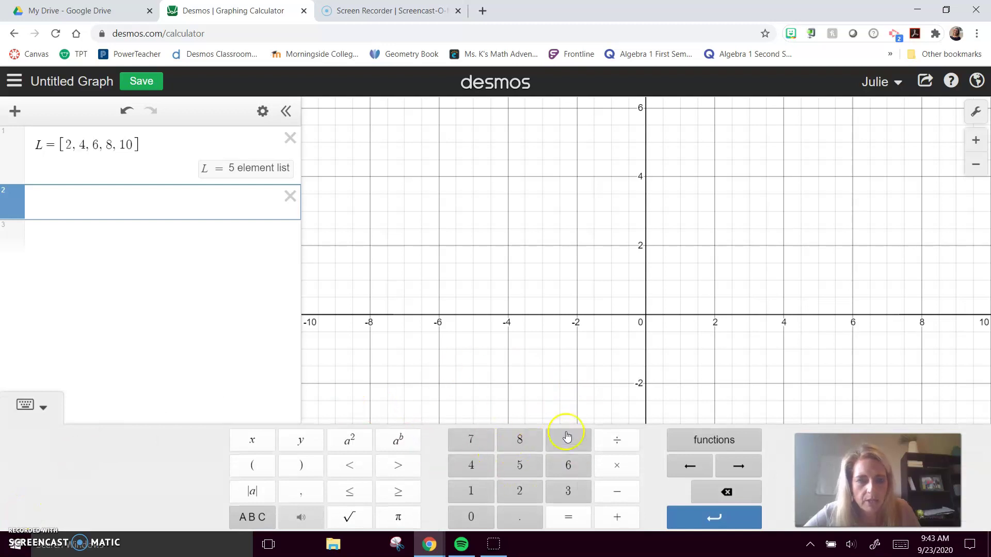
left_click(720, 441)
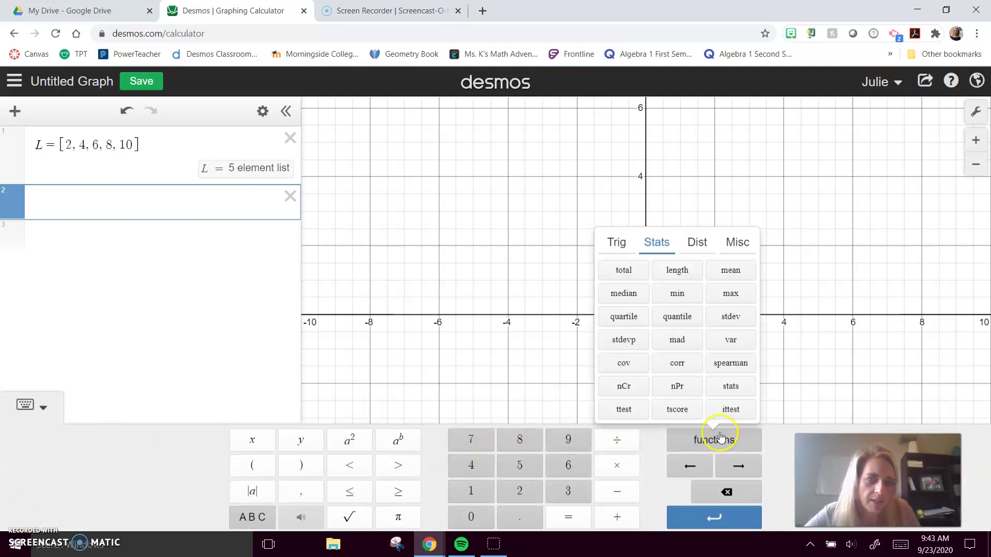
left_click(616, 243)
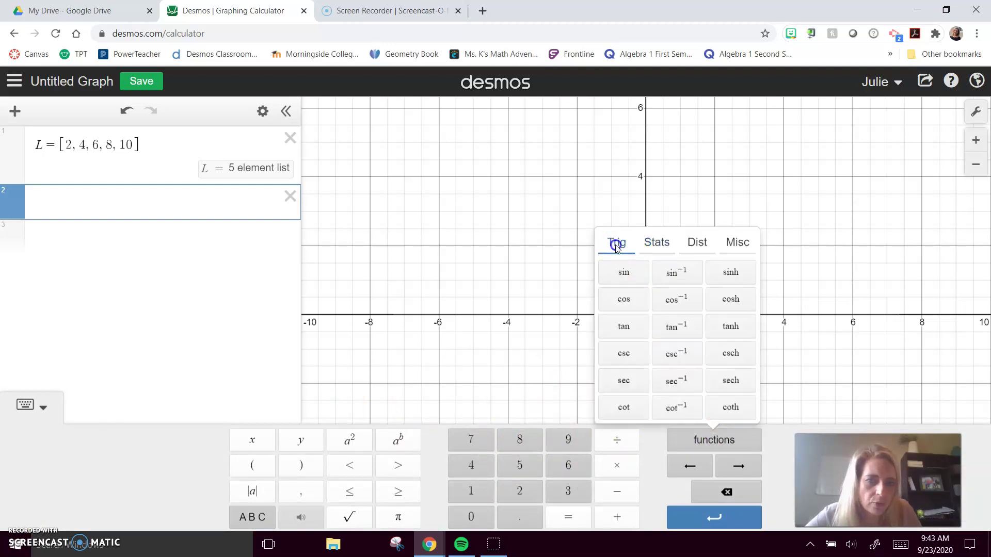
left_click(651, 248)
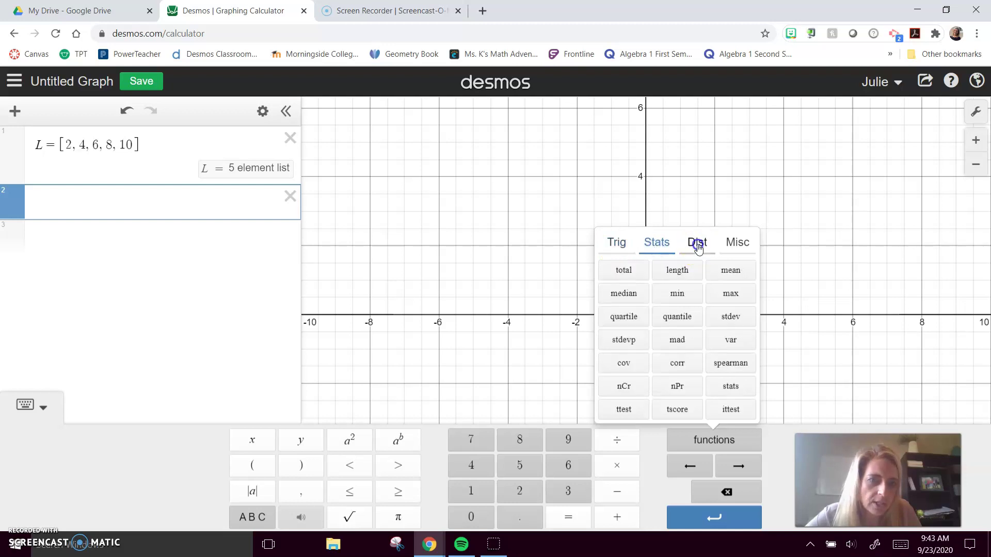
left_click(697, 246)
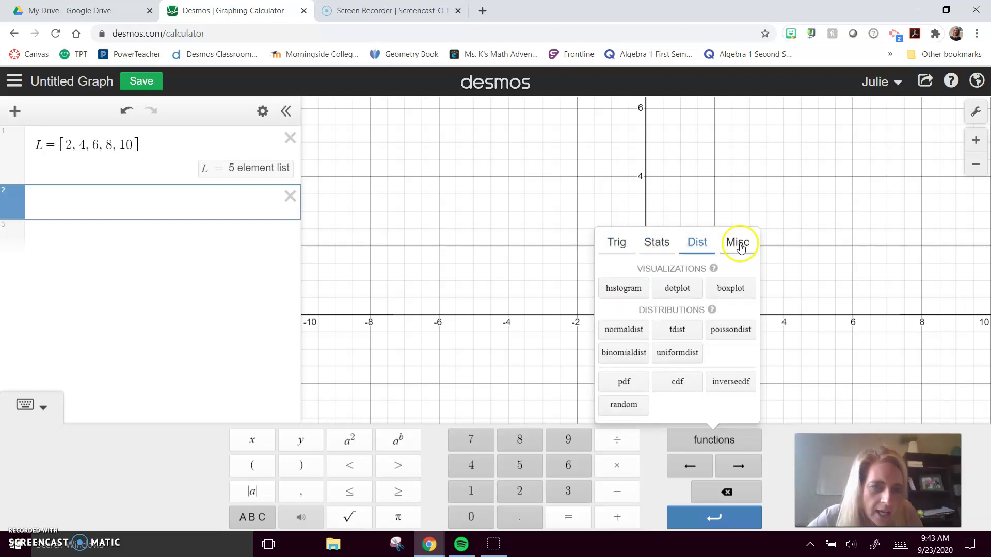
left_click(737, 244)
left_click(697, 244)
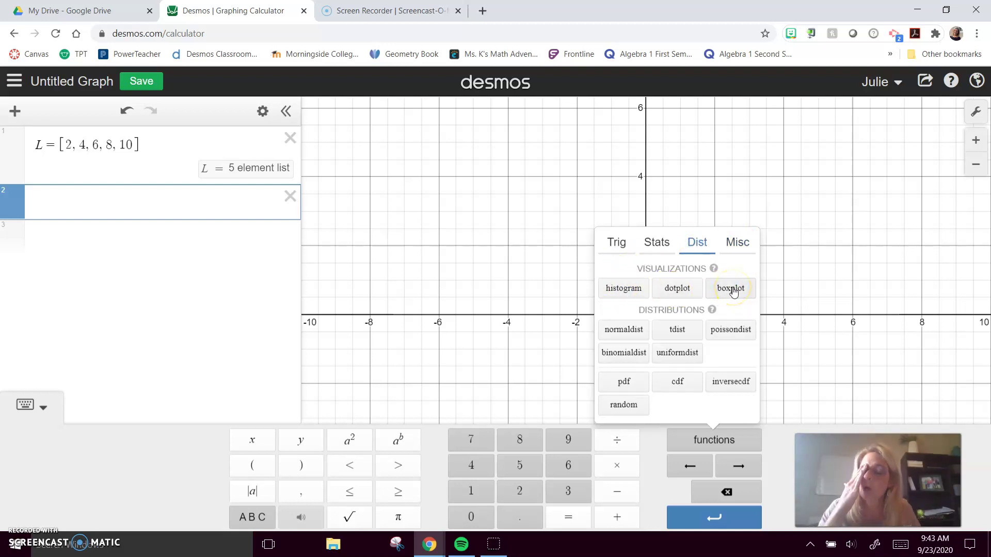
left_click(659, 245)
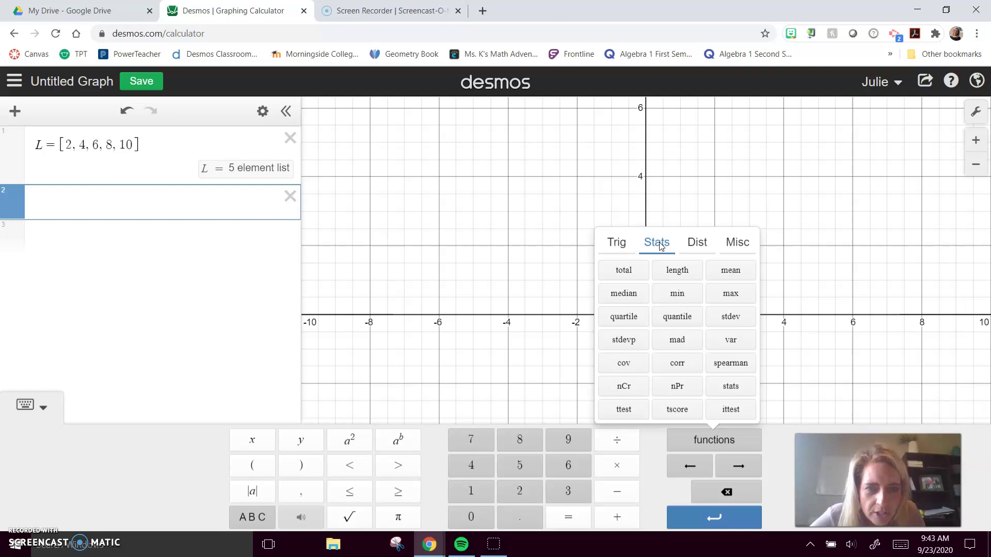
Step: Add mean(L) on line 2, which evaluates to 6
left_click(735, 275)
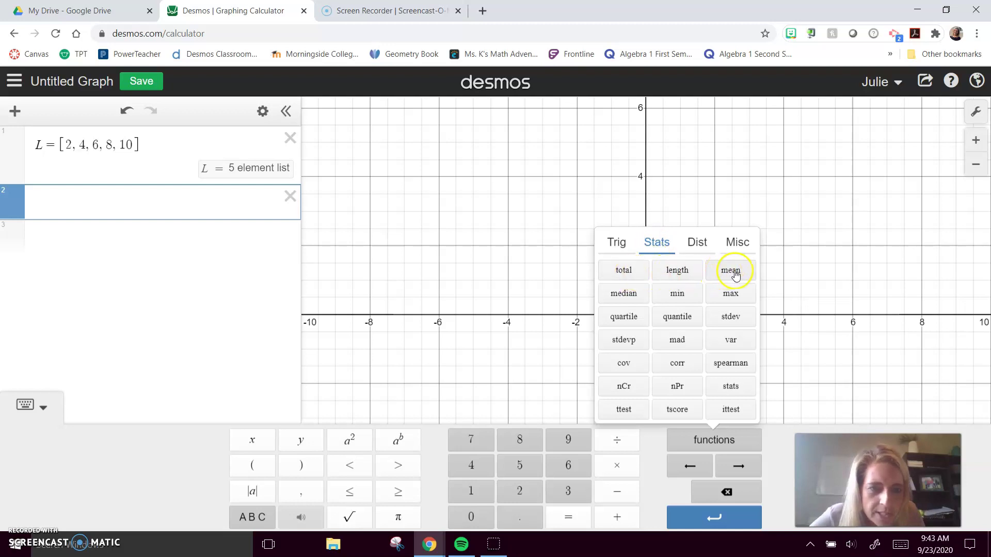
left_click(730, 275)
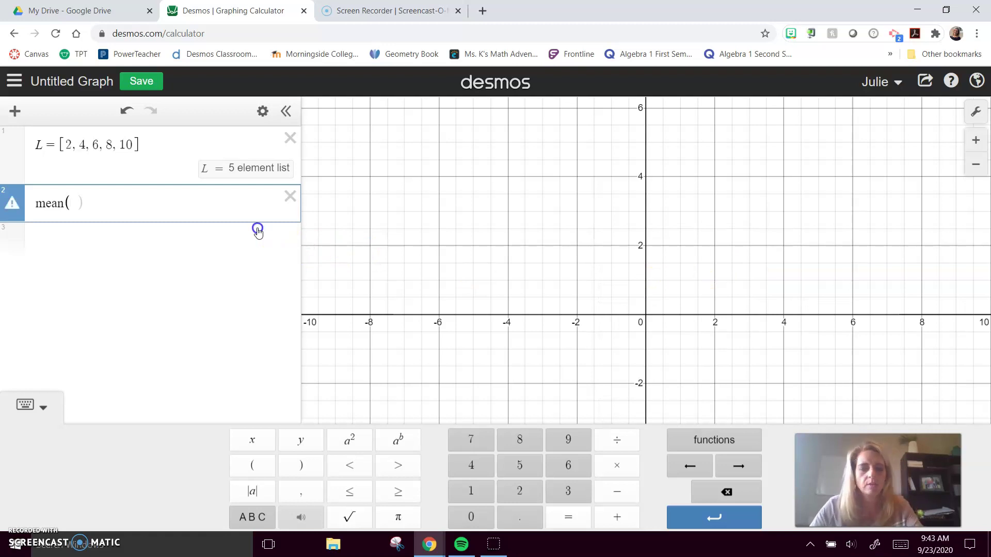
type("L")
key("Right")
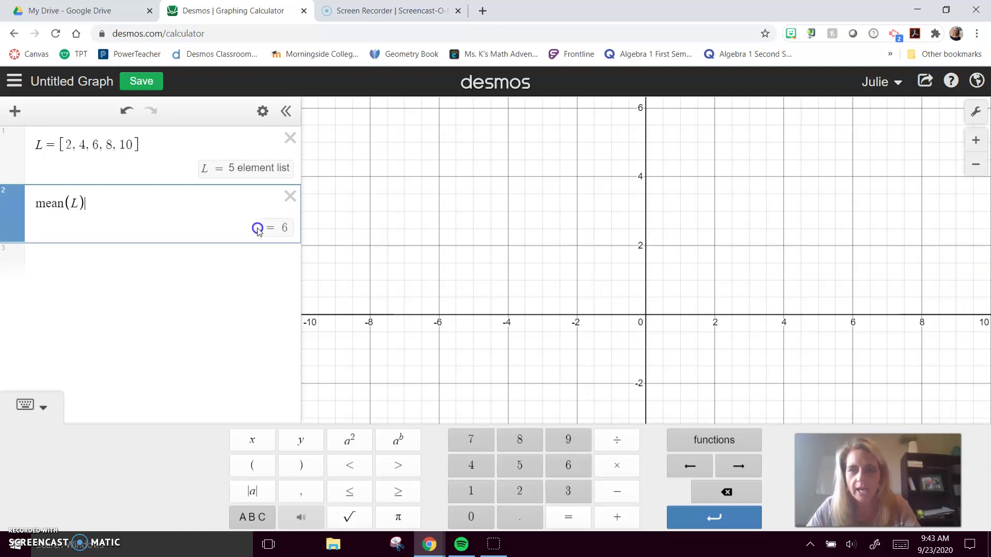
key("Return")
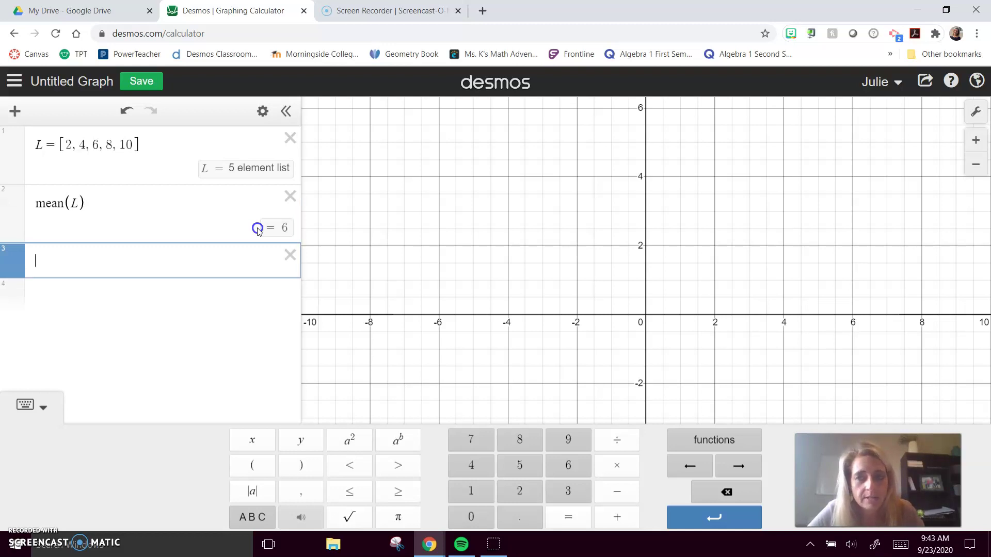
Step: Add median(L) on line 3, which also evaluates to 6
left_click(710, 436)
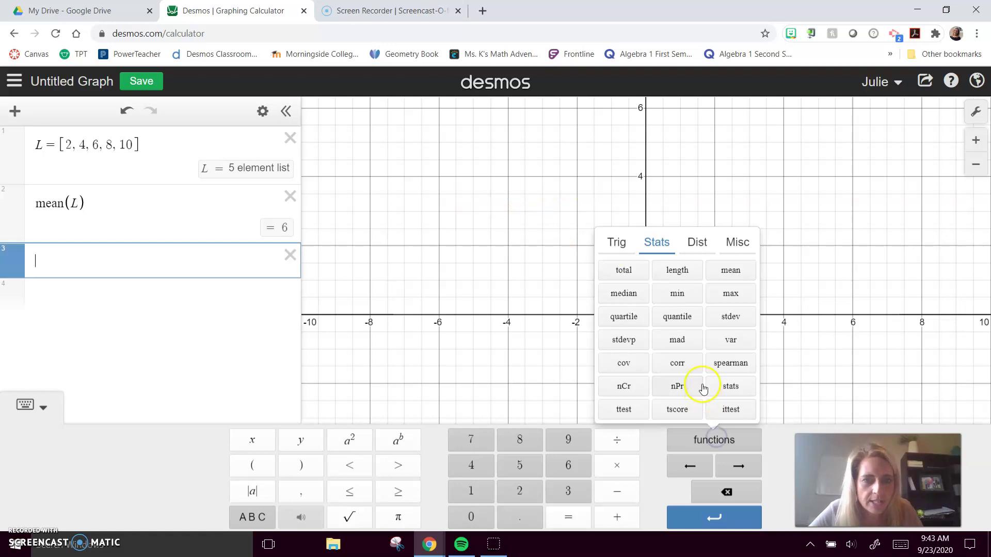
left_click(623, 294)
type("L)")
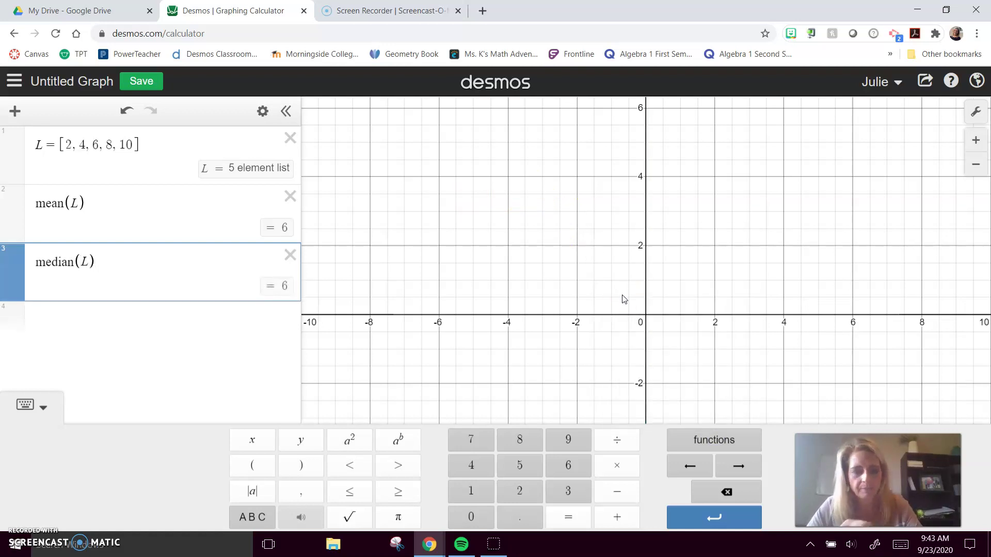
key("Return")
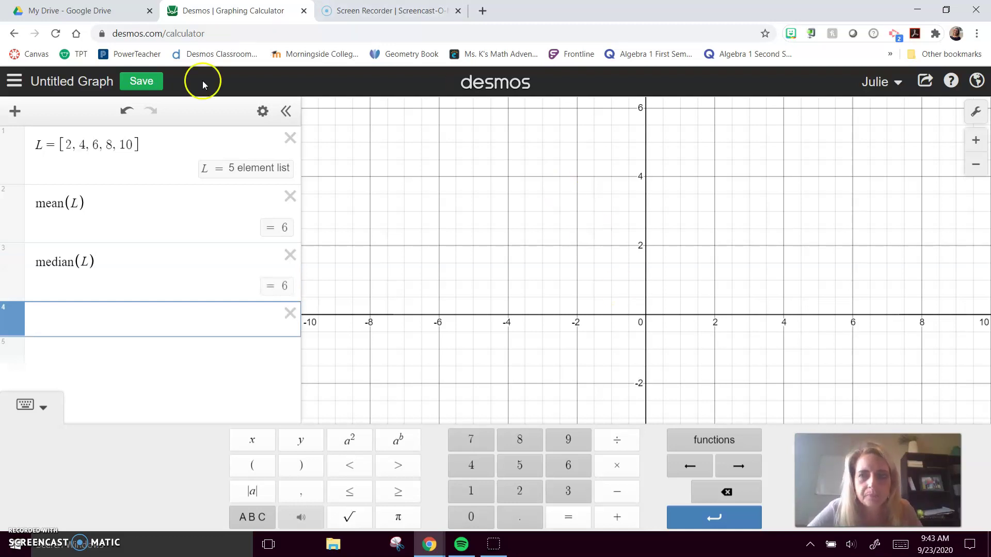
Step: Delete the mean(L) and median(L) rows, leaving only L = [2, 4, 6, 8, 10]
left_click(290, 197)
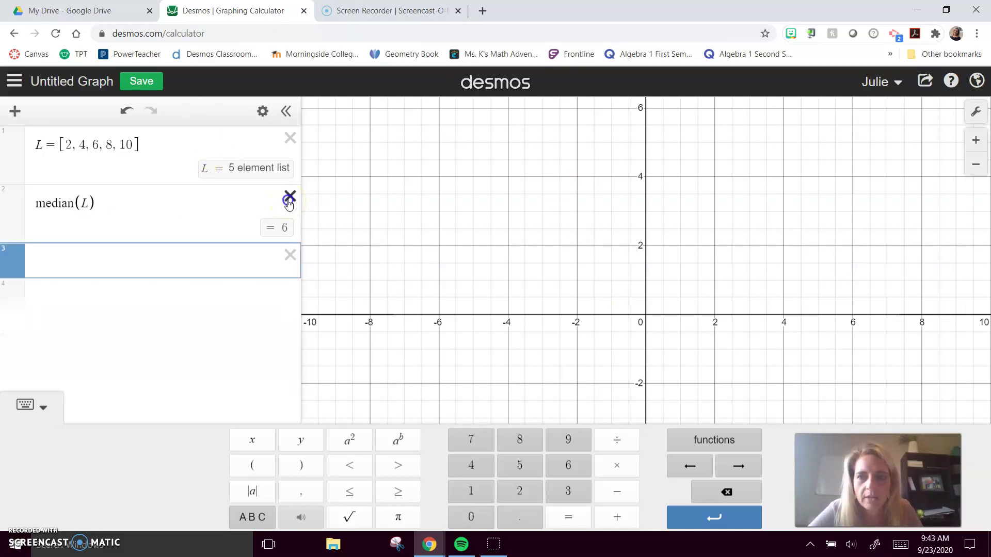
left_click(290, 197)
left_click(719, 438)
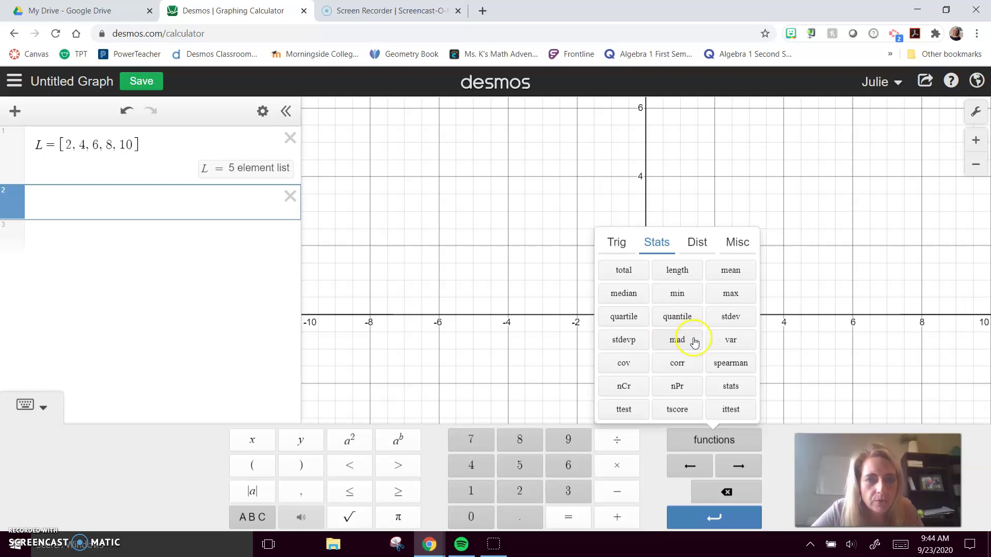
Step: Add quartile(L,1) = 3 and quartile(L,3) = 9 on the lines below L
left_click(621, 316)
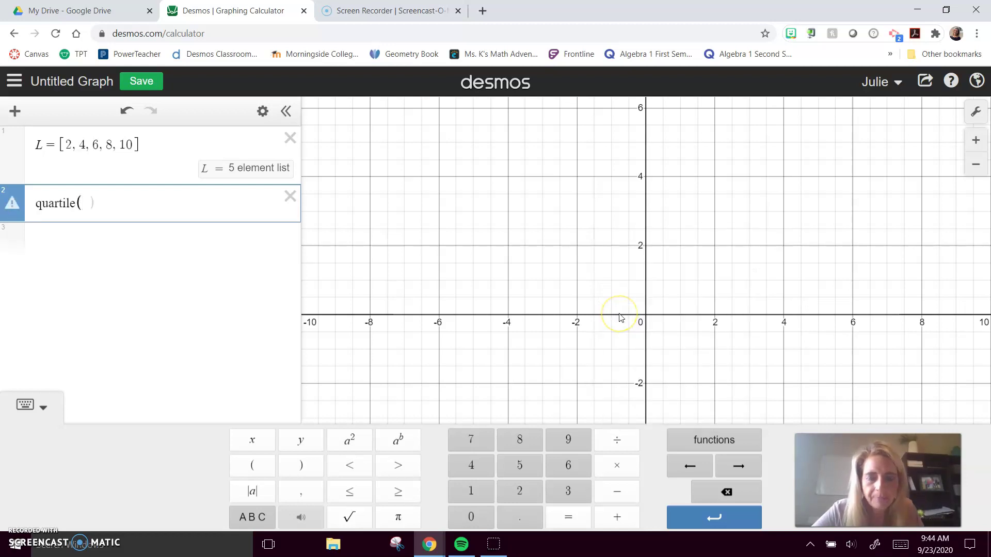
type("L")
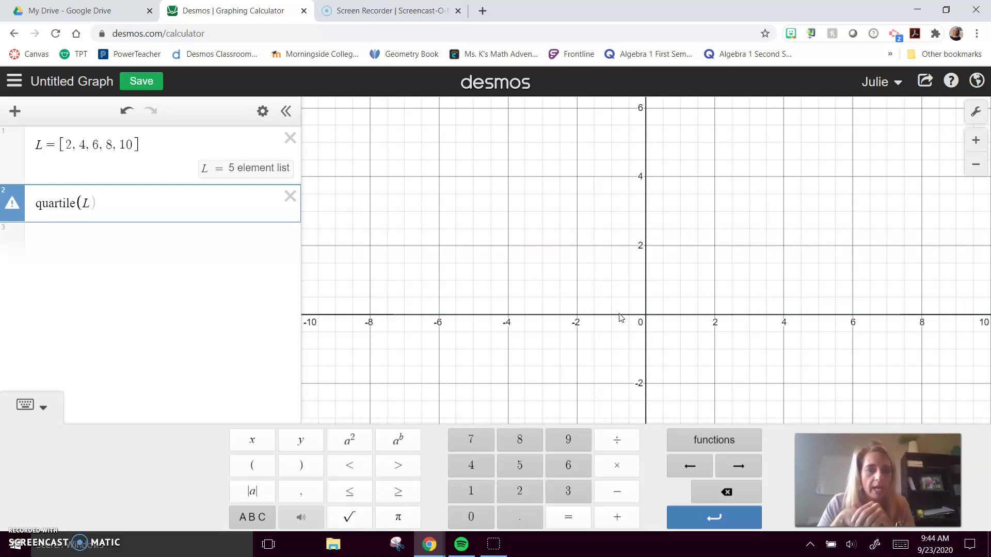
type(",")
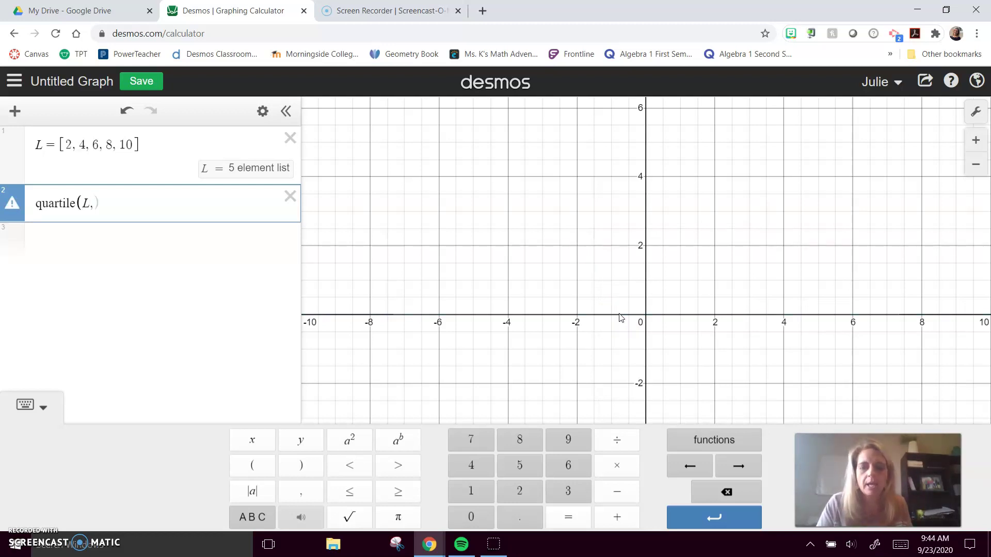
type("1")
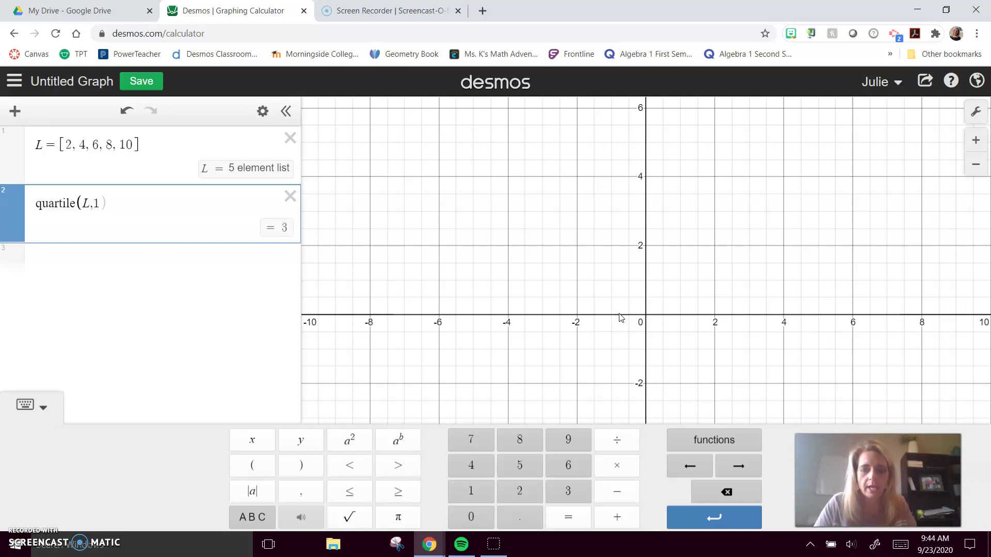
type(")")
key("Return")
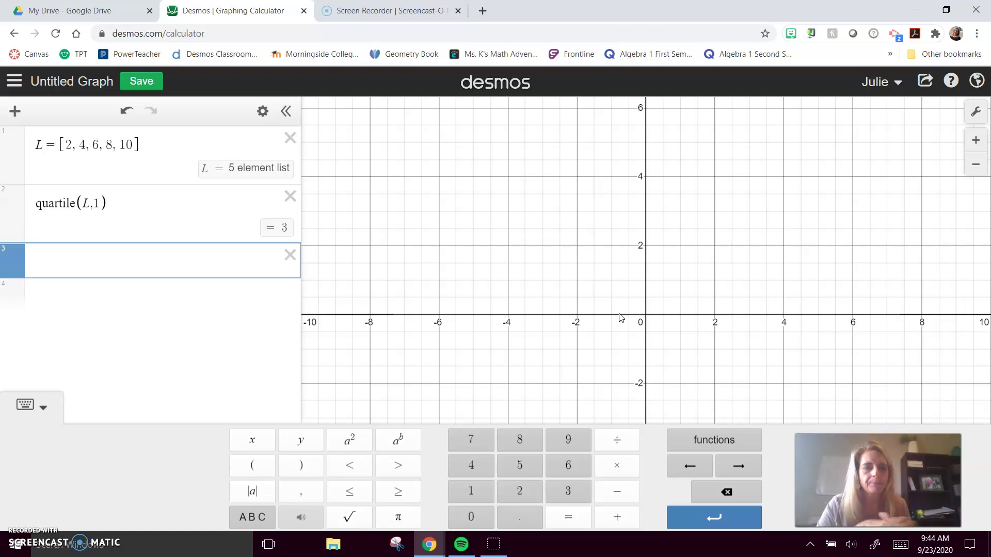
left_click(721, 441)
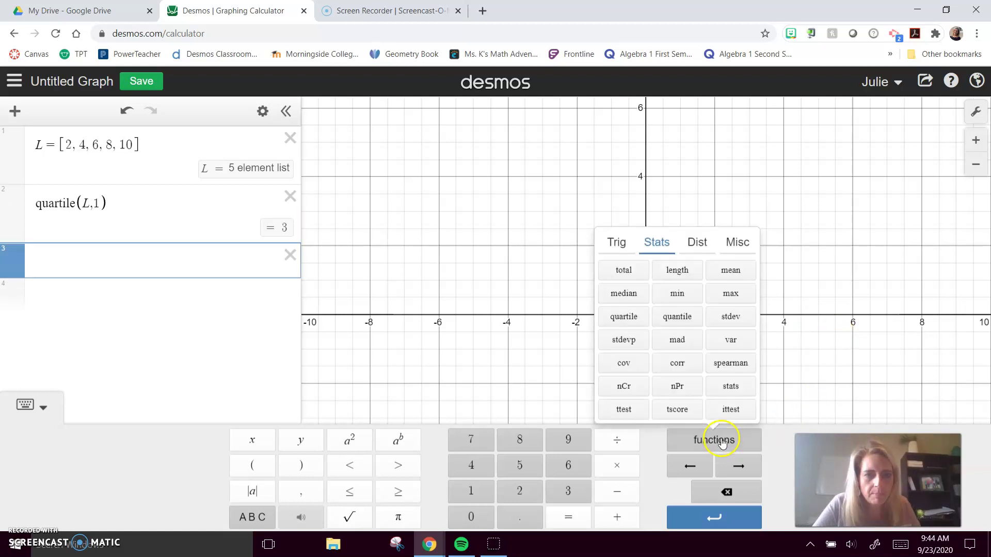
left_click(634, 317)
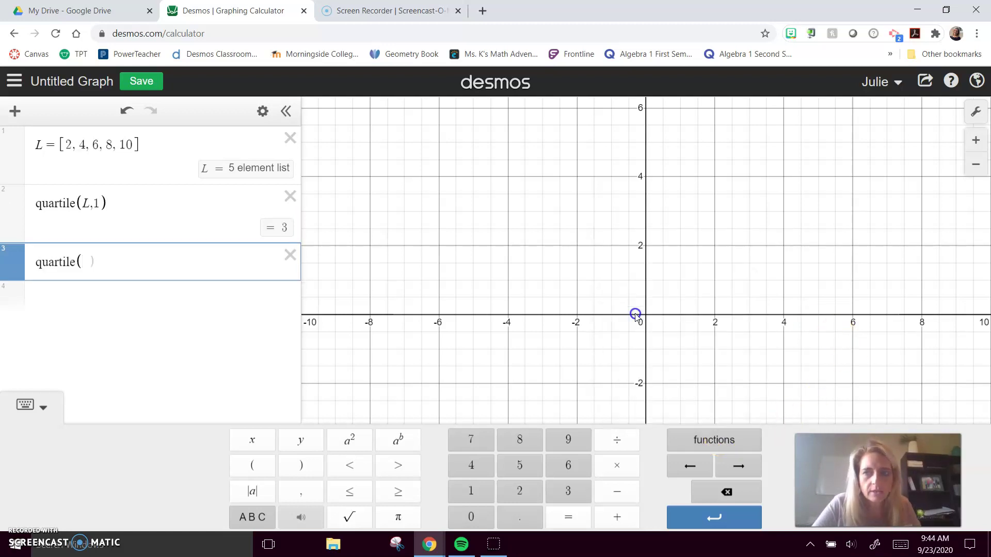
type("L,3")
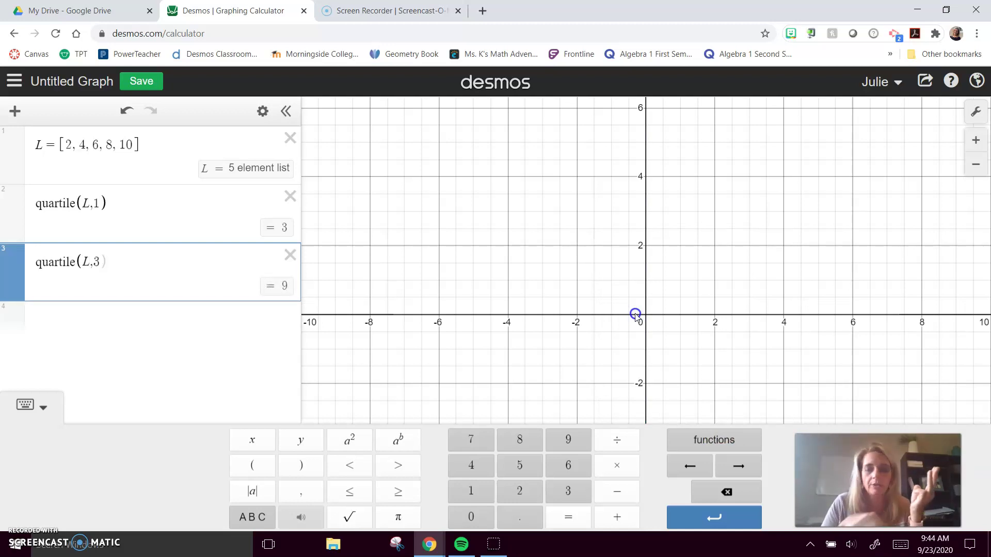
key("Return")
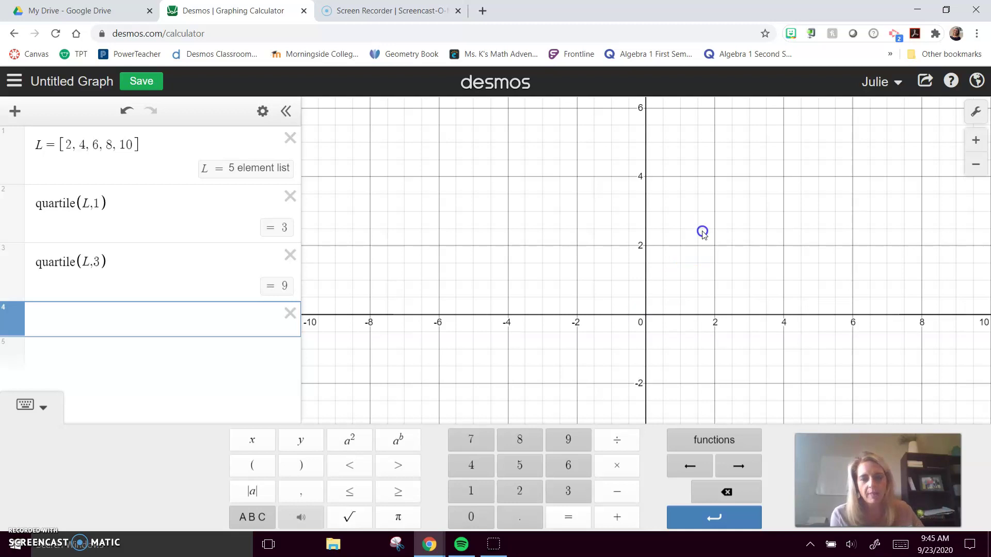
Step: Add stdevp(L) on line 4, evaluating to about 2.83
left_click(853, 289)
left_click(763, 327)
left_click(331, 330)
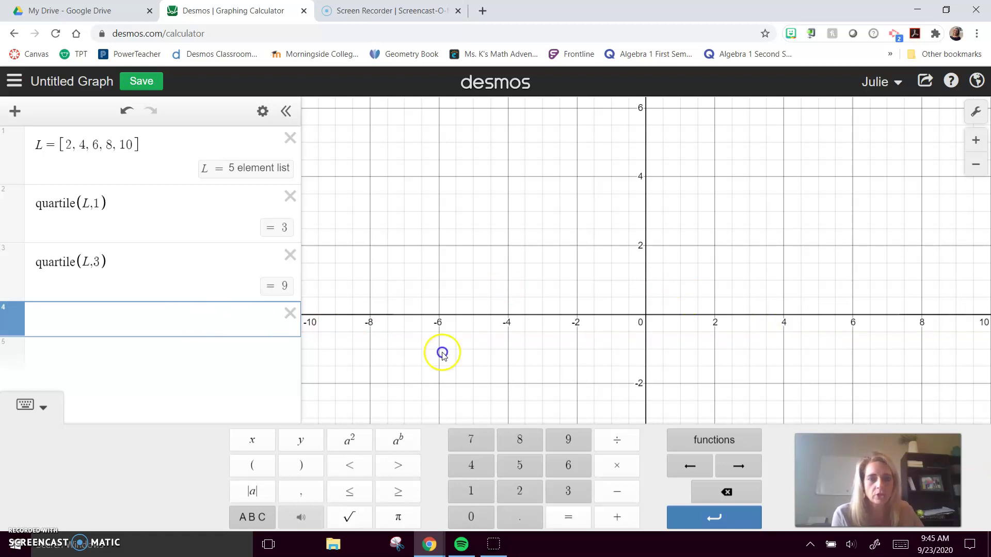
left_click(704, 439)
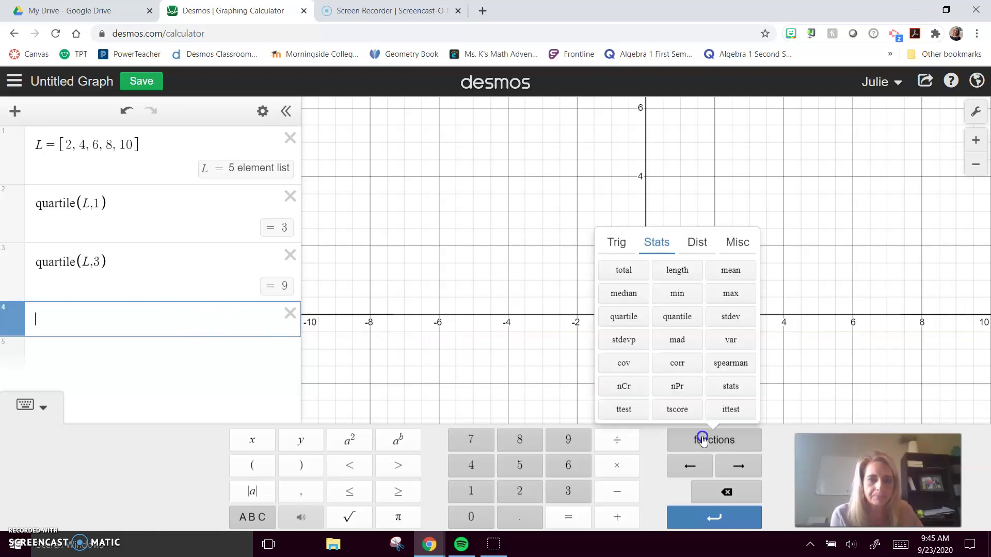
left_click(641, 349)
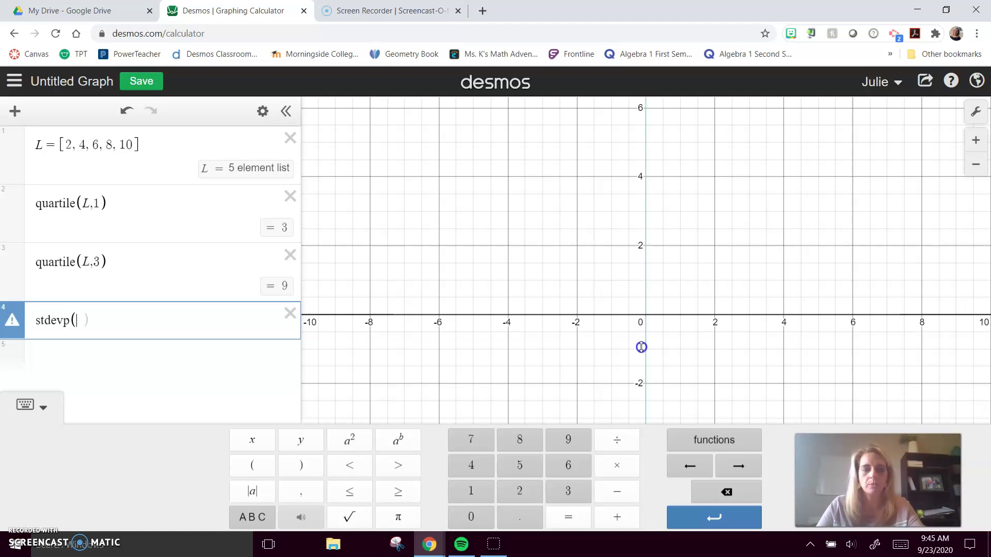
type("L)")
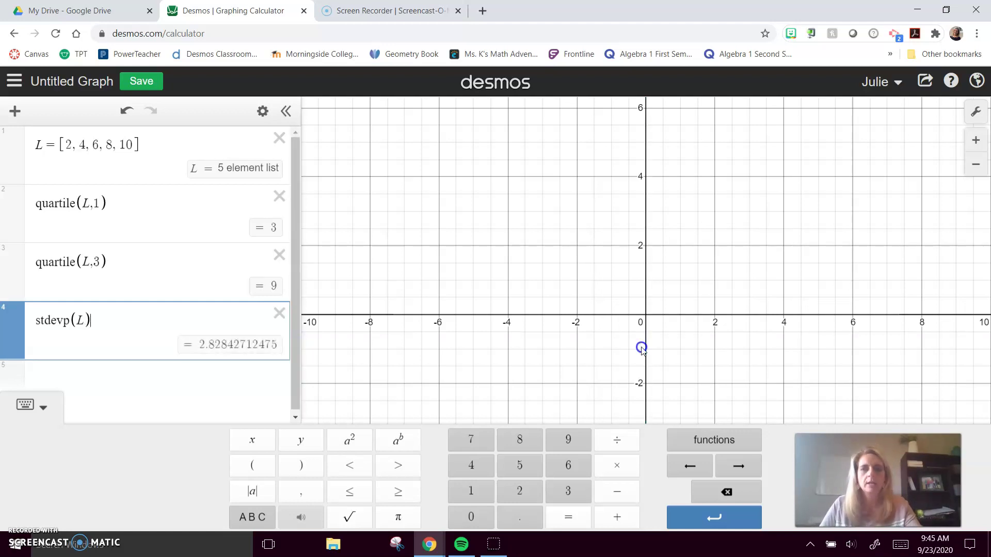
key("Return")
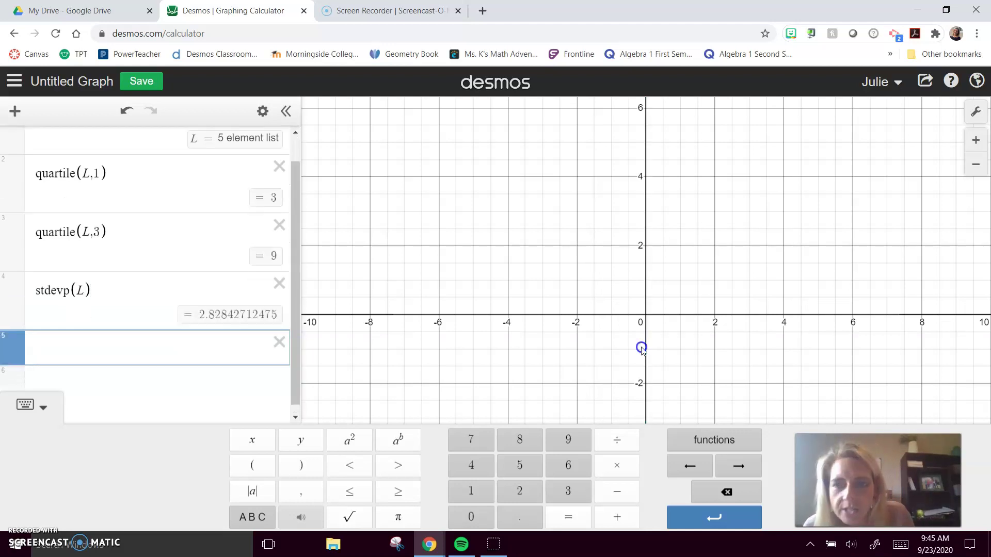